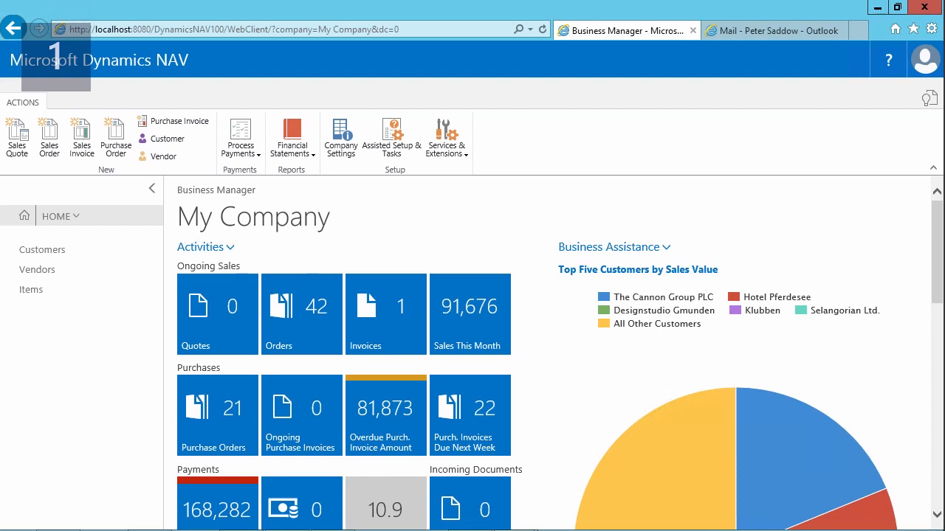
- Open the document layouts of the customer Selangorian Ltd. from its customer card
click(49, 251)
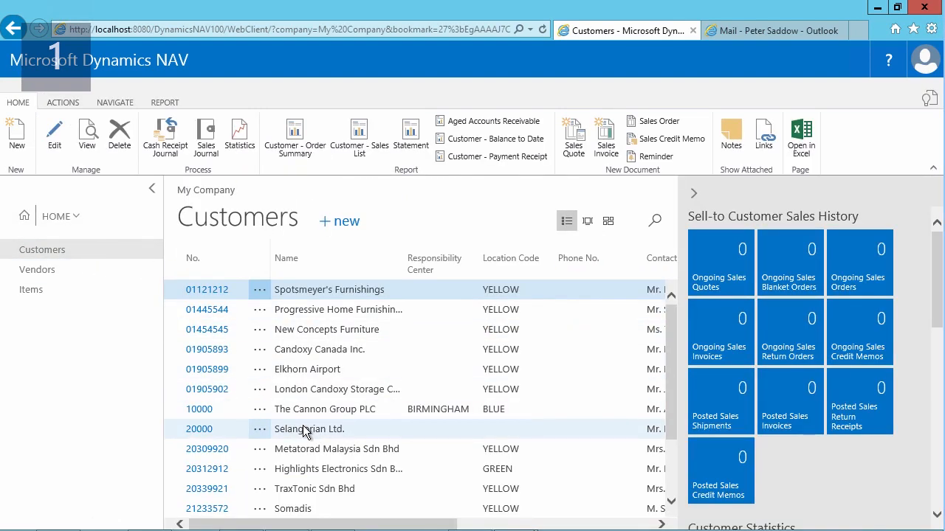
click(192, 434)
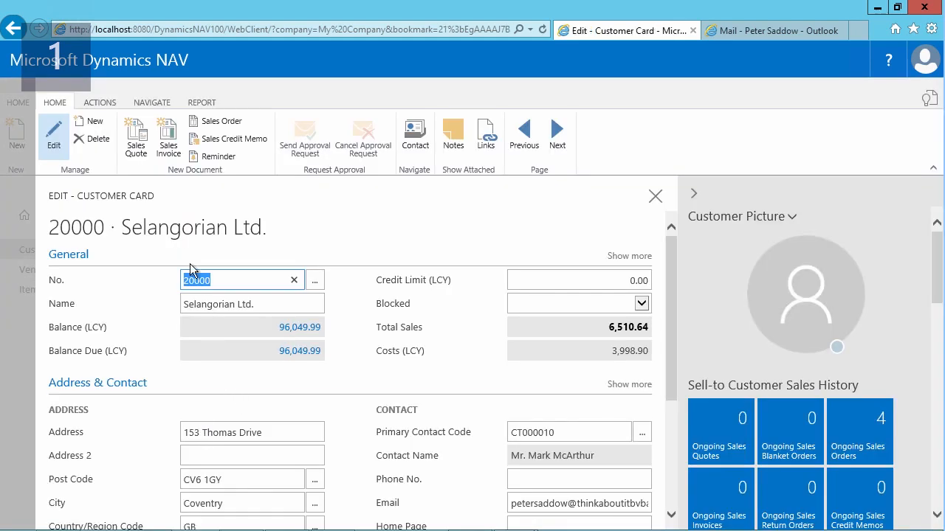
click(153, 104)
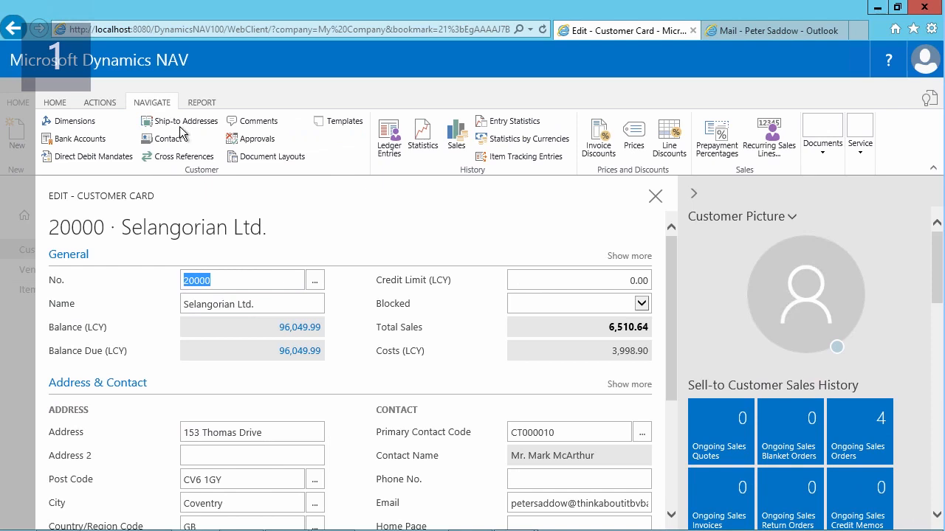
click(269, 158)
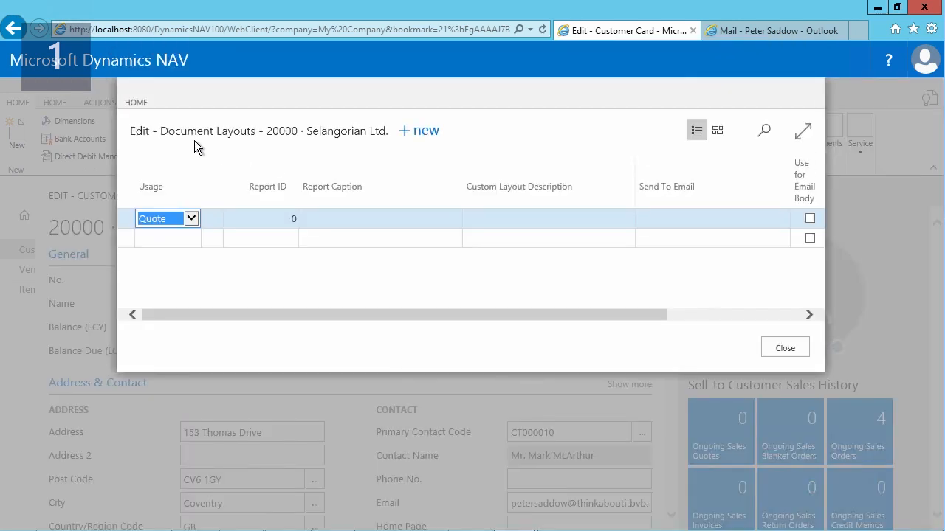
- Add a document layout line with usage Invoice and report ID 1306
click(191, 218)
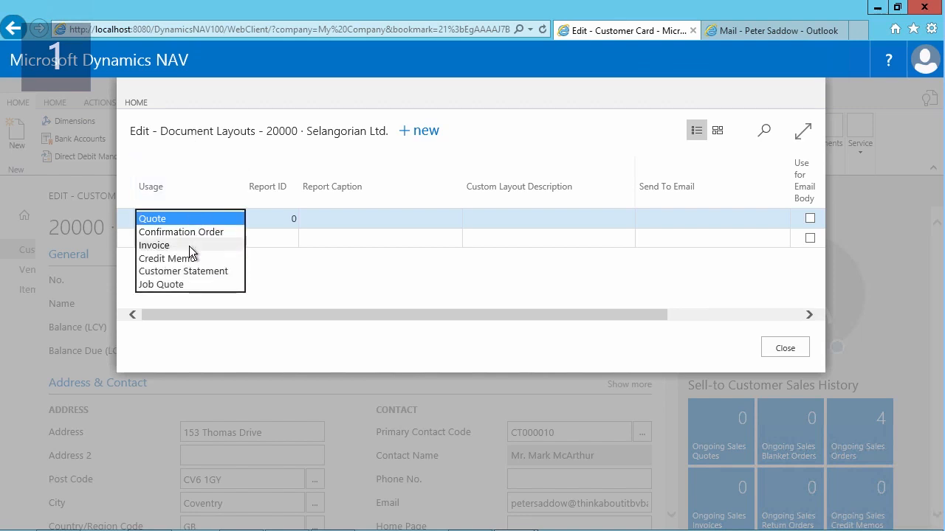
click(192, 246)
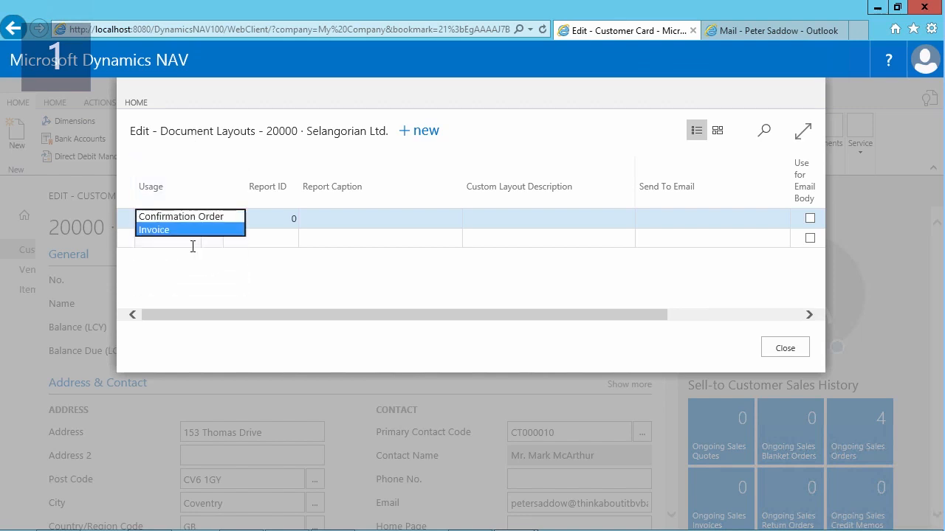
click(253, 219)
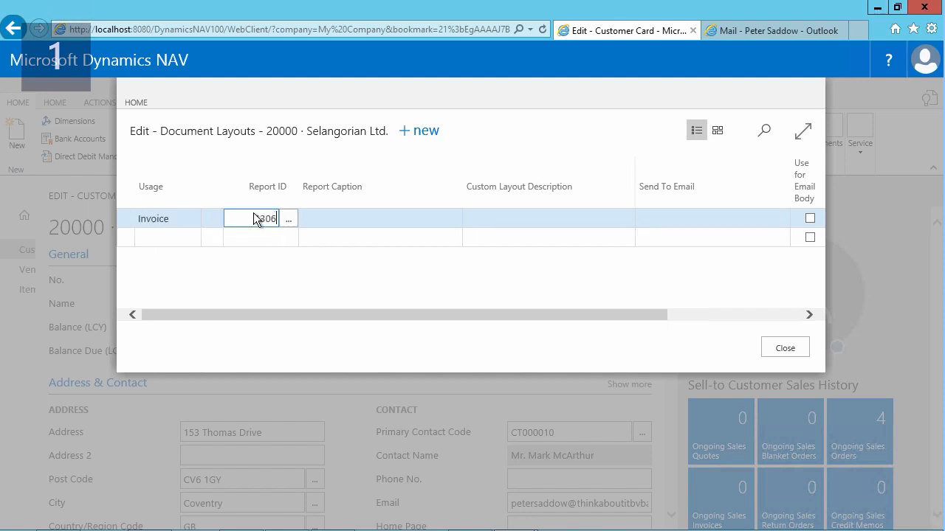
text(1306)
key(Tab)
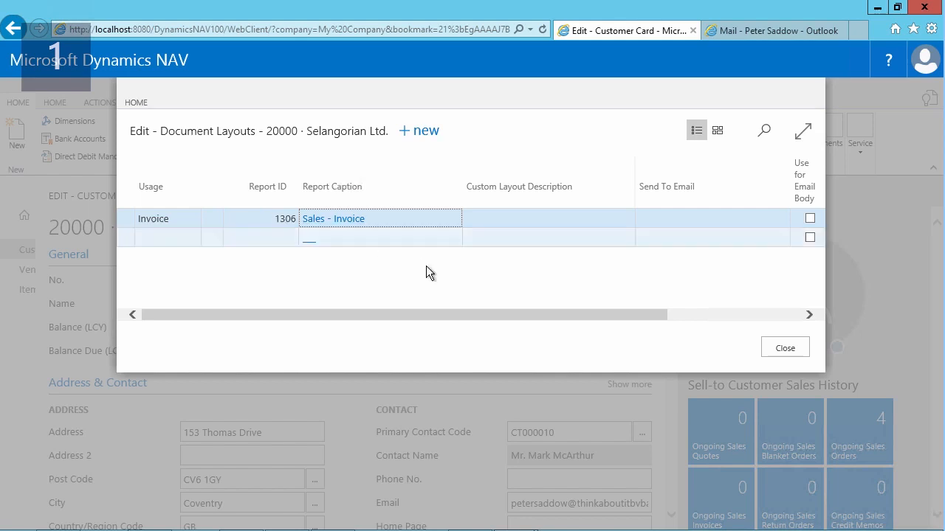
- Try to assign the Red - Email Body layout to the invoice line without enabling Use for Email Body
click(692, 219)
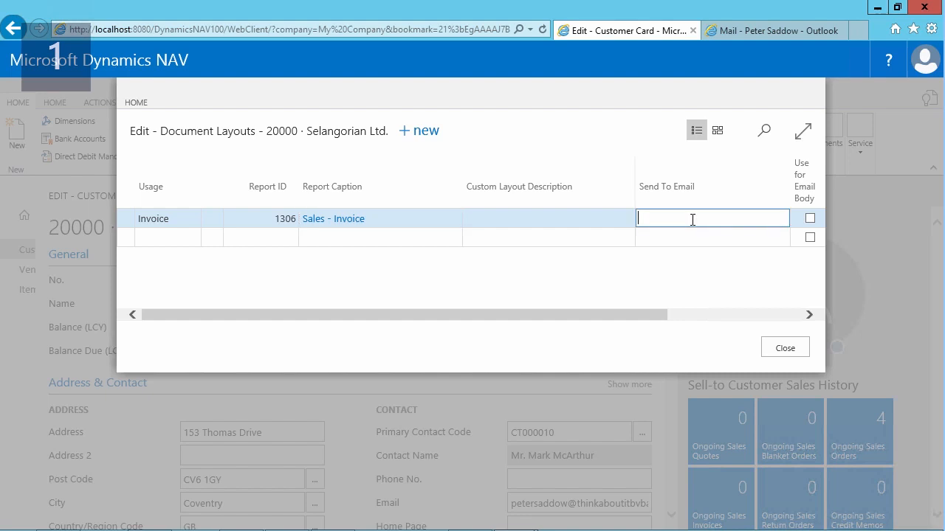
click(701, 314)
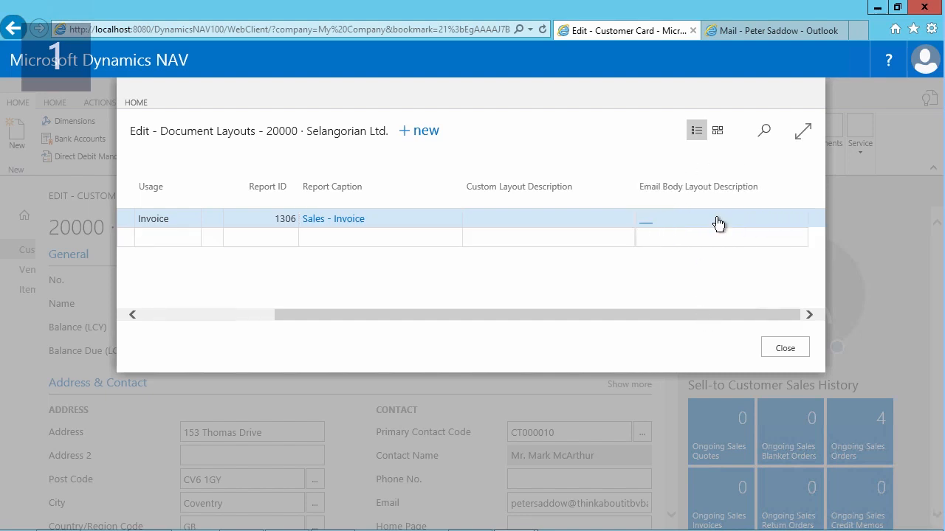
click(718, 222)
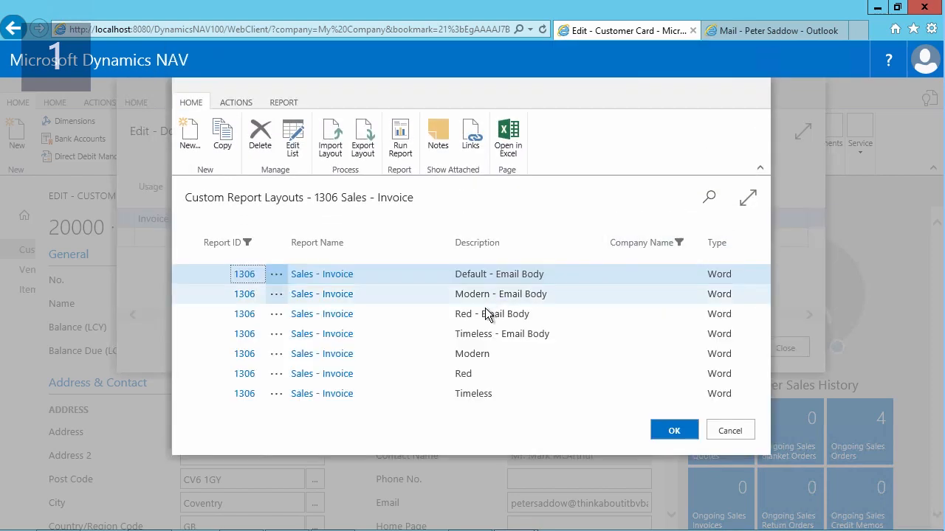
click(475, 315)
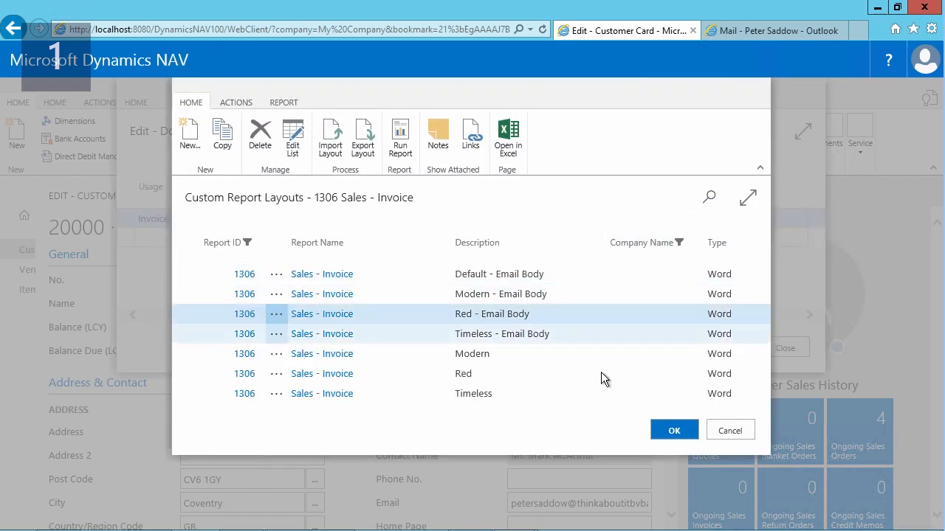
click(659, 428)
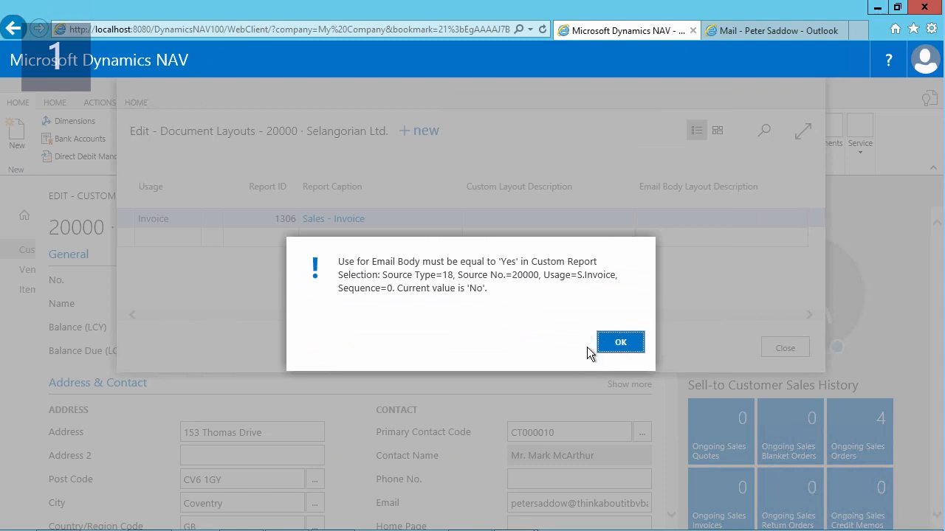
click(620, 343)
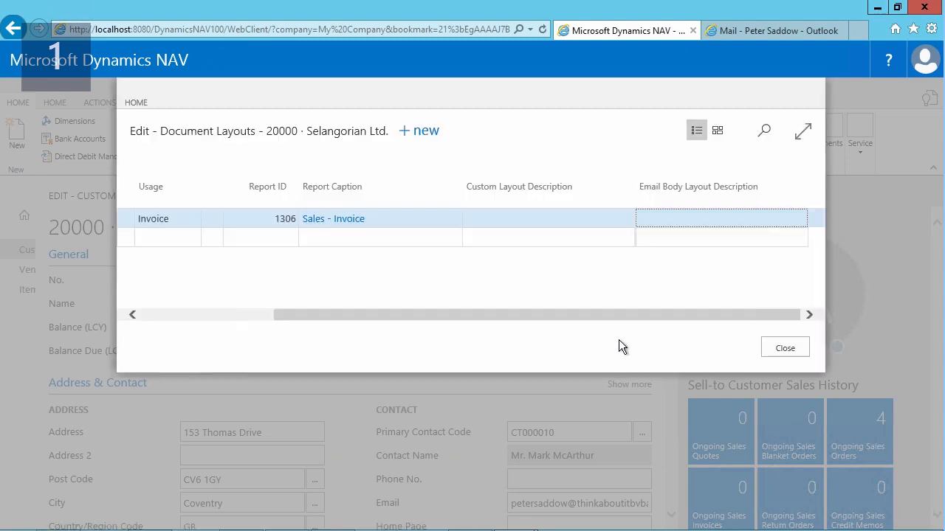
- Enable Use for Email Body on the invoice line, assign the Red - Email Body layout, and close the document layouts
click(132, 314)
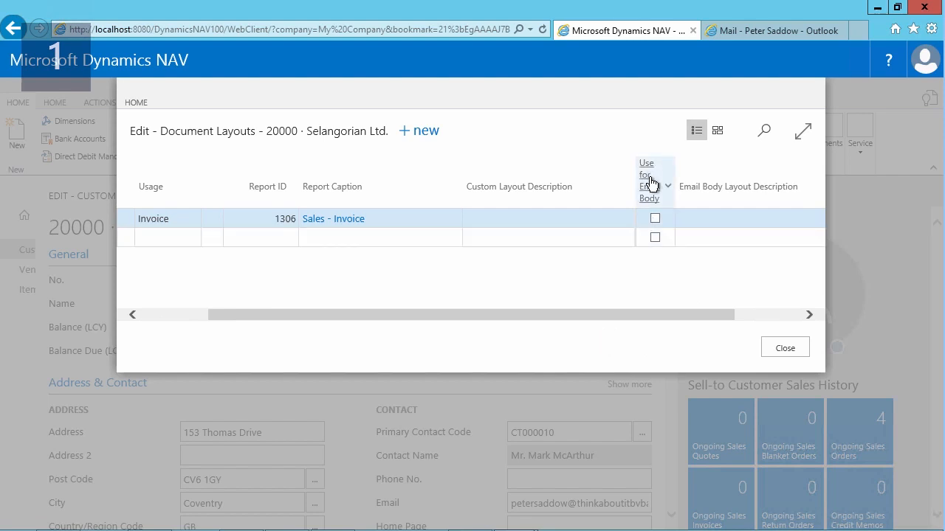
click(761, 222)
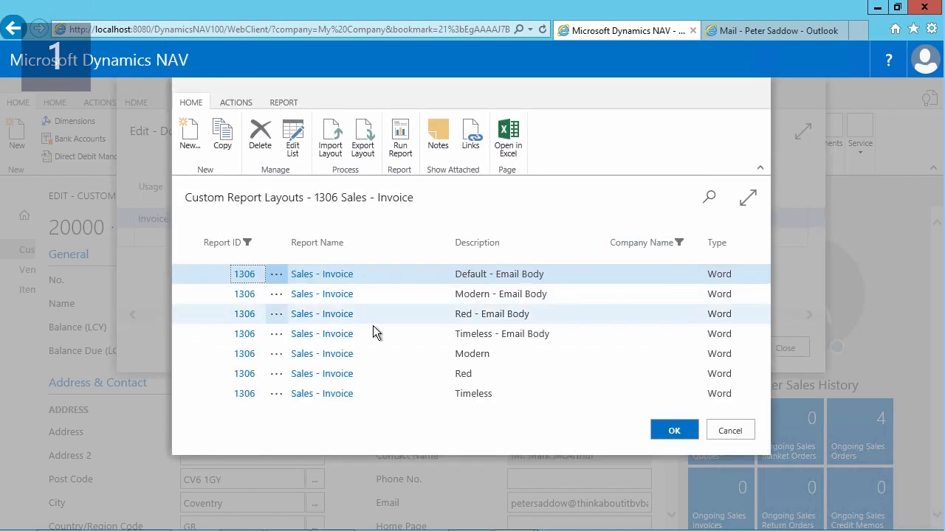
click(441, 319)
click(671, 432)
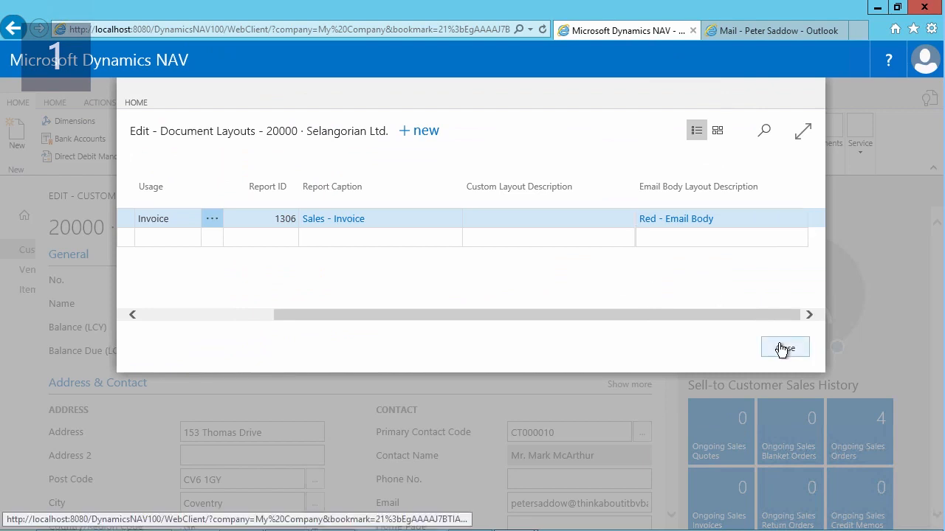
click(782, 349)
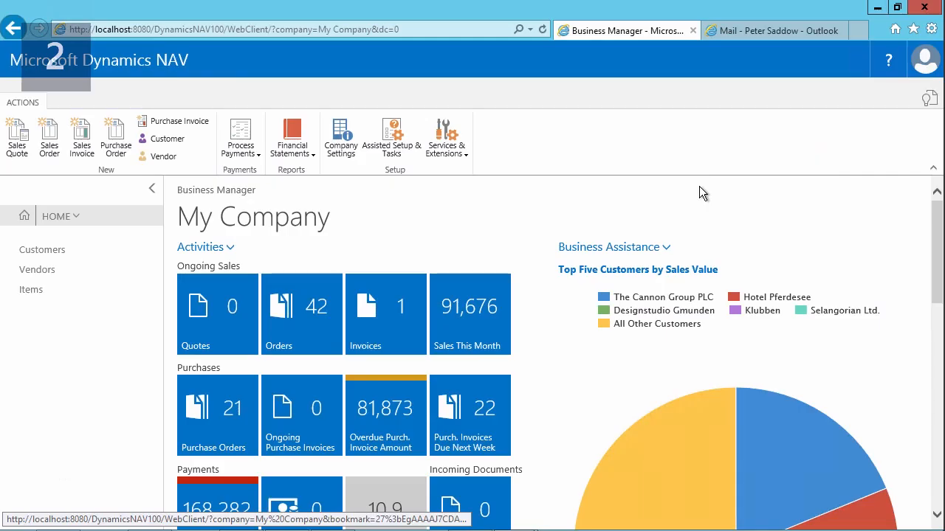
- Open the posted sales invoices and select the Selangorian Ltd. invoice due 2/5/2018
click(48, 223)
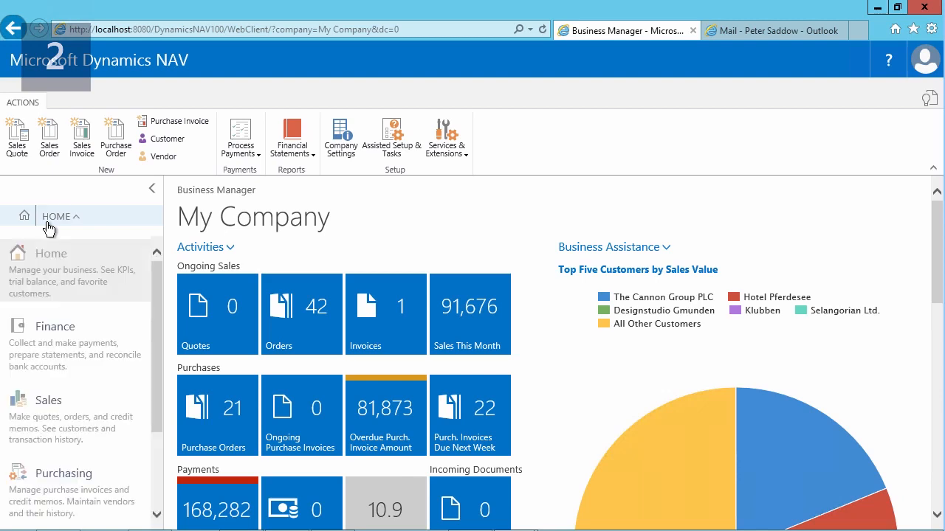
click(54, 415)
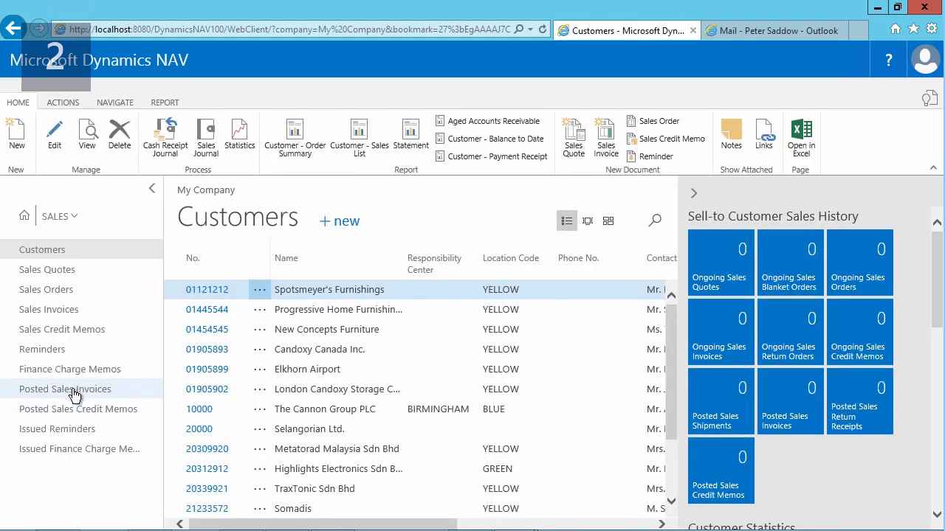
click(74, 395)
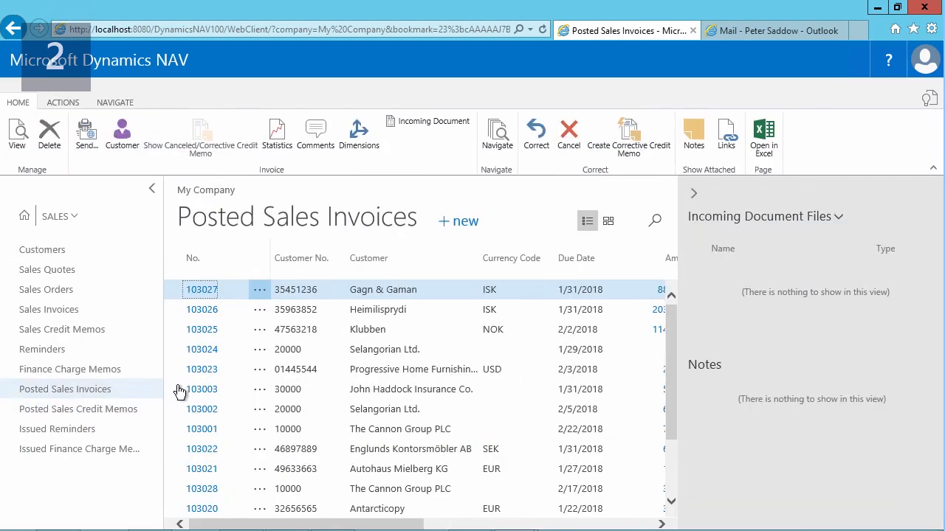
click(369, 411)
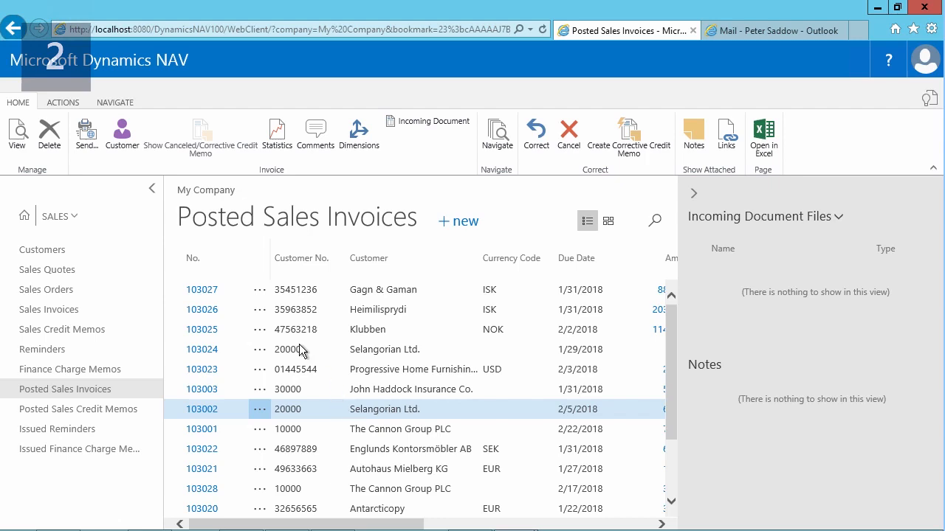
- Open the invoice's send options, keeping Email at Yes (Prompt for Settings), Email Attachment at PDF, and Disk and Electronic Document at No
click(82, 138)
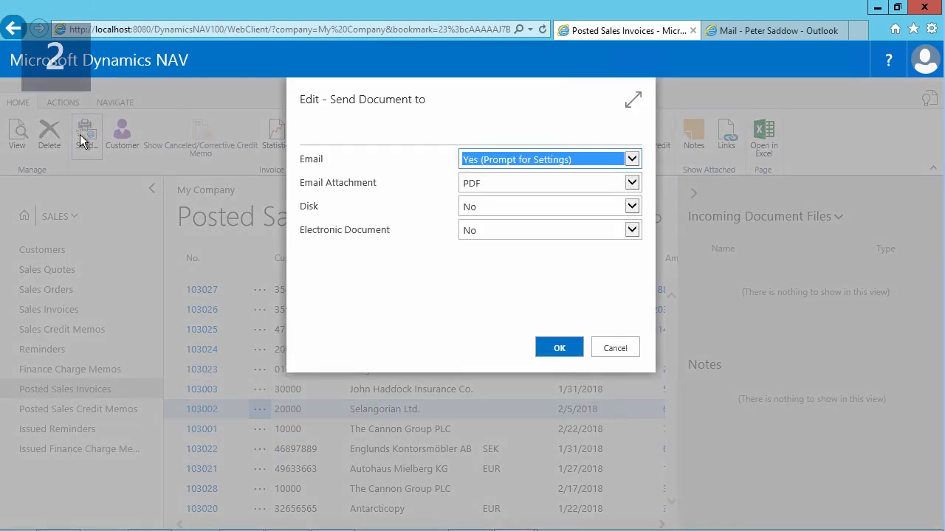
click(565, 162)
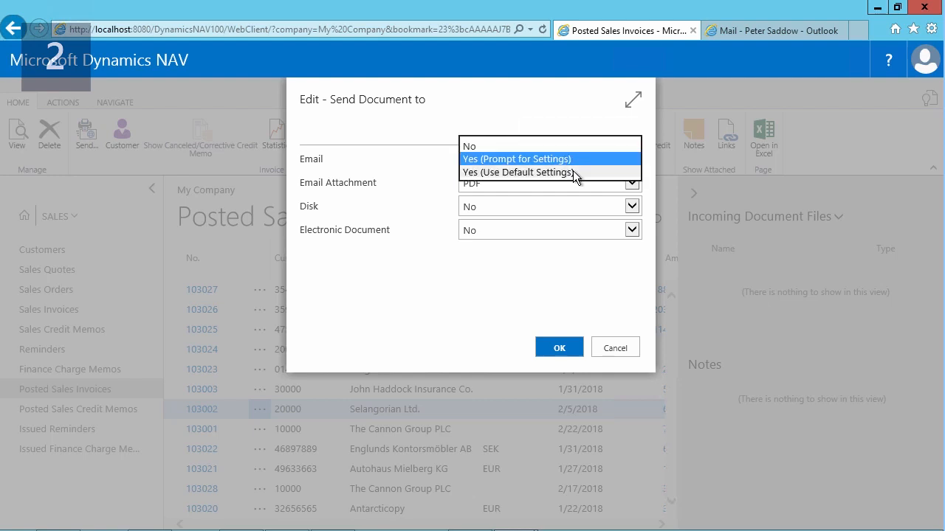
click(413, 189)
click(630, 184)
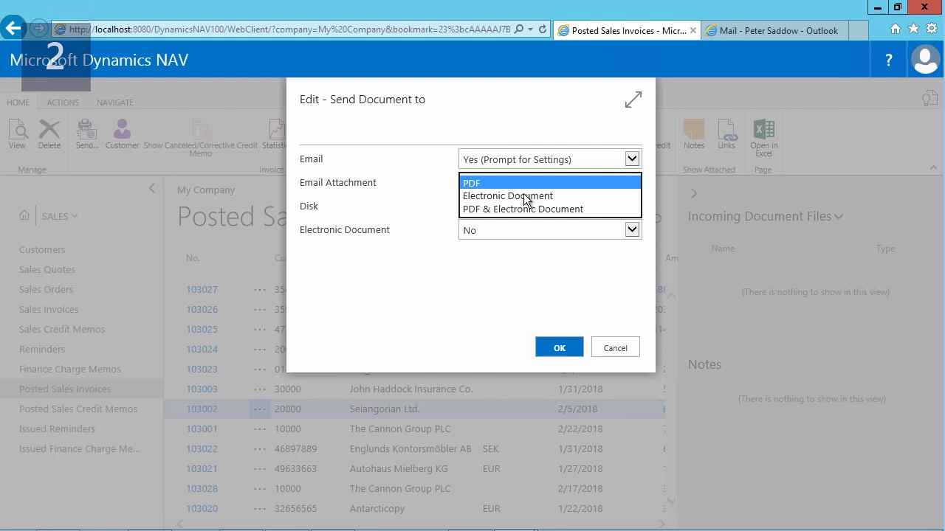
click(479, 221)
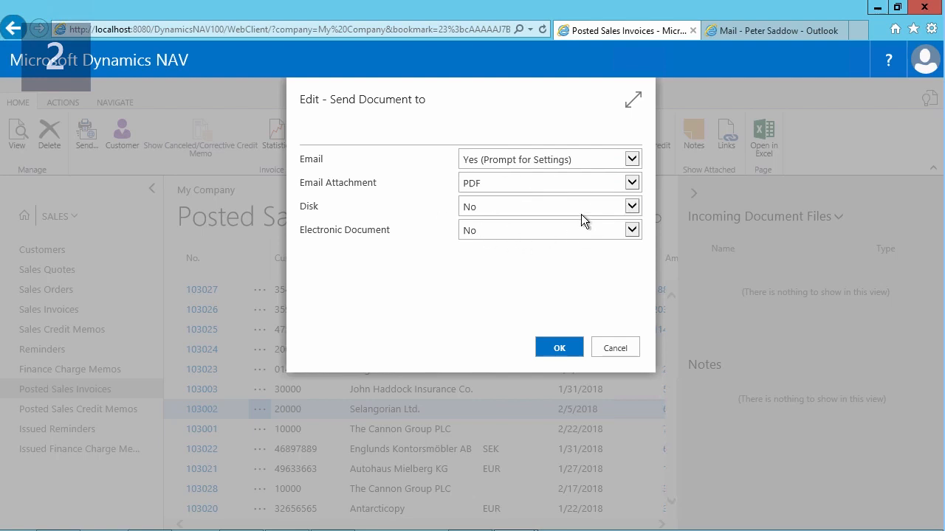
click(630, 208)
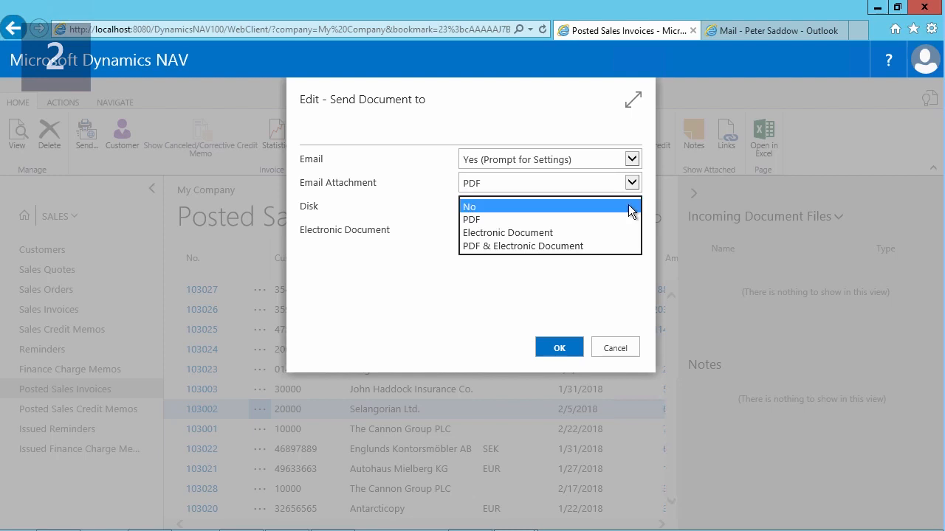
click(631, 210)
click(627, 229)
click(625, 229)
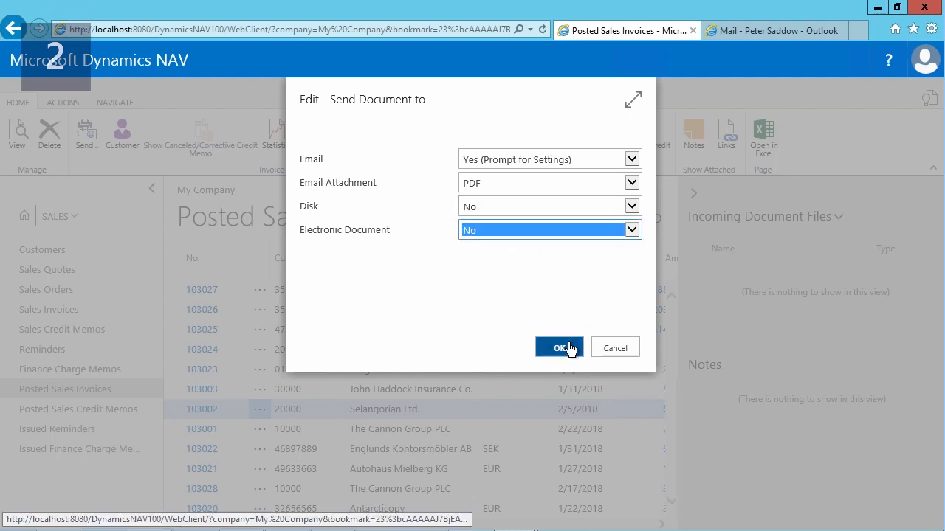
- Confirm the send options and email the invoice with its PDF attachment, using From Email Body Template as message content
click(570, 349)
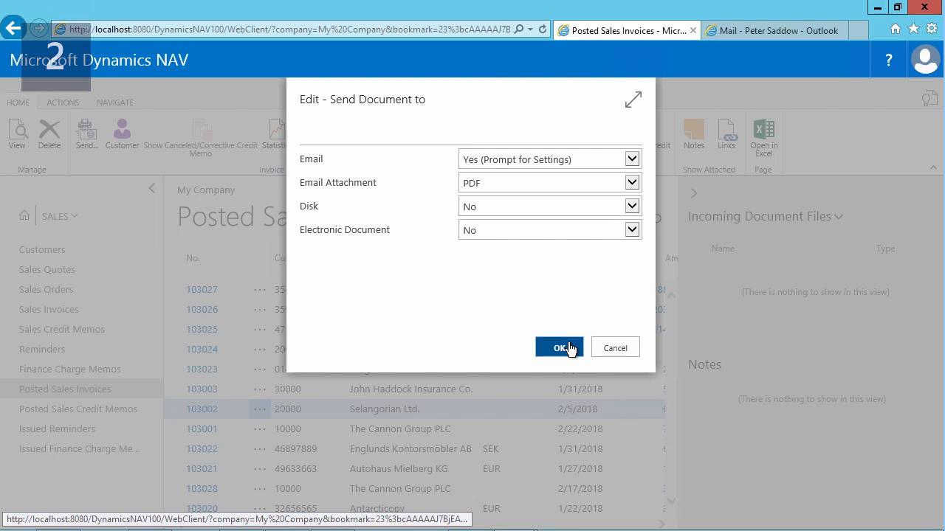
click(565, 348)
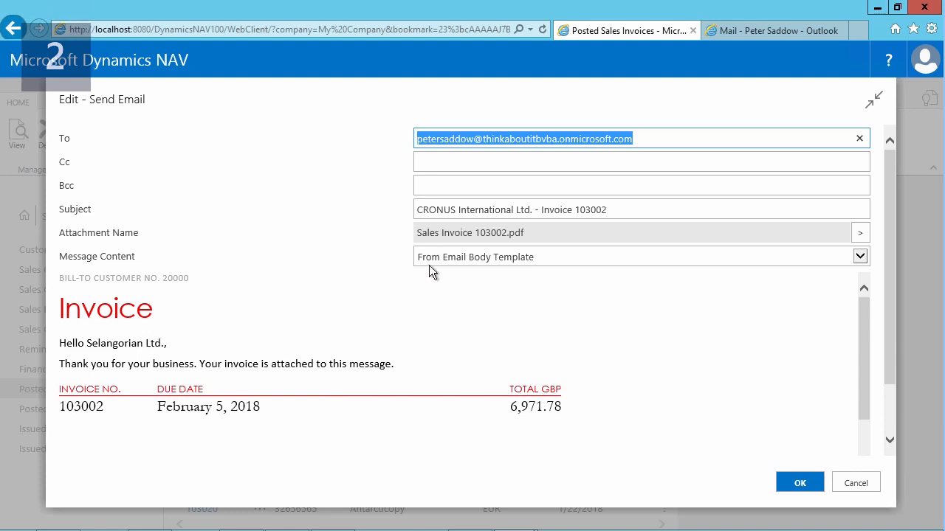
click(798, 484)
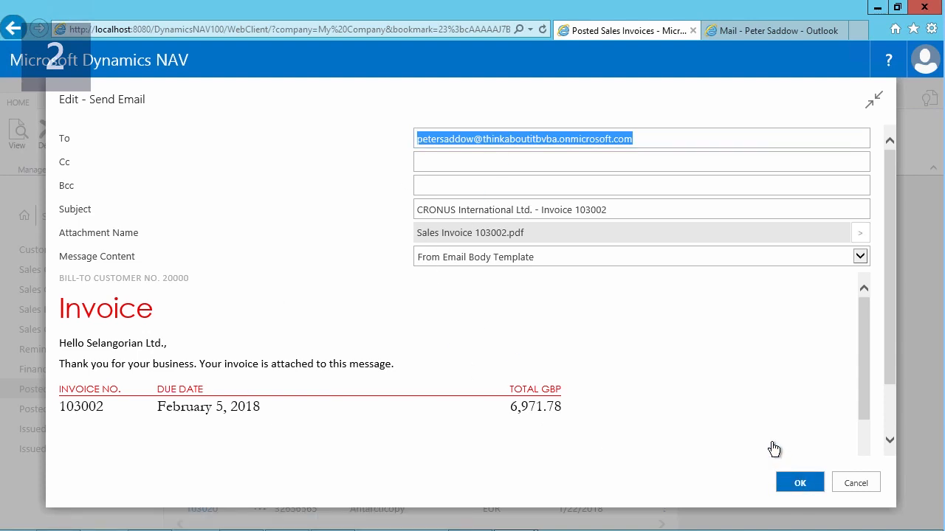
- Switch to Outlook and open the received CRONUS International Ltd. invoice message in its own window to examine its body and PDF attachment
click(766, 31)
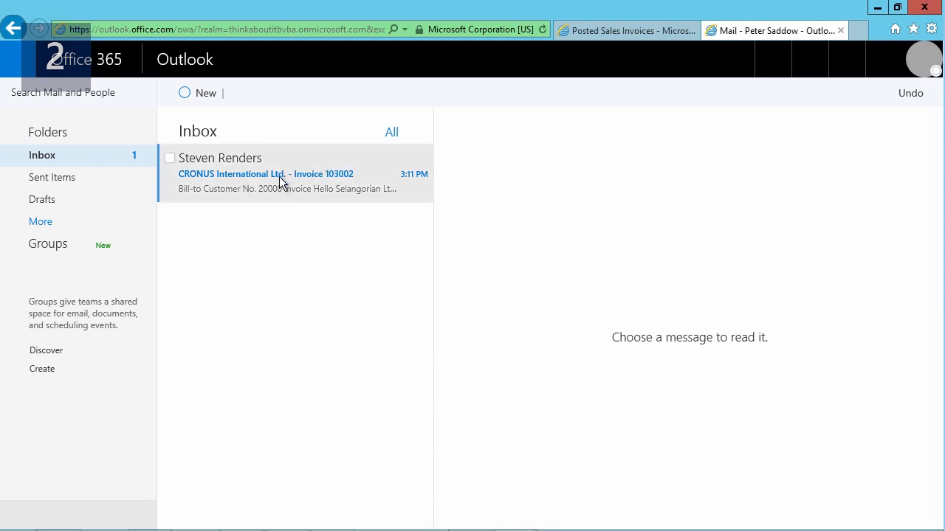
click(304, 182)
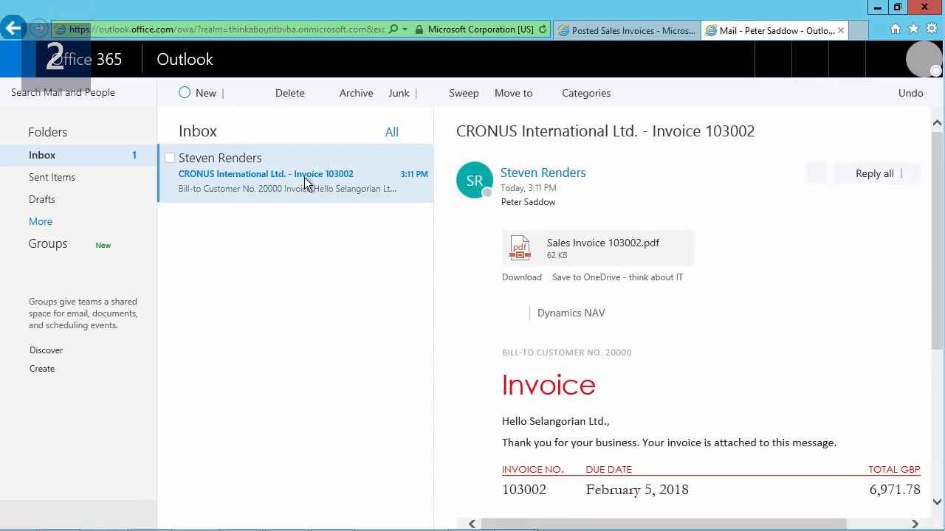
double_click(305, 182)
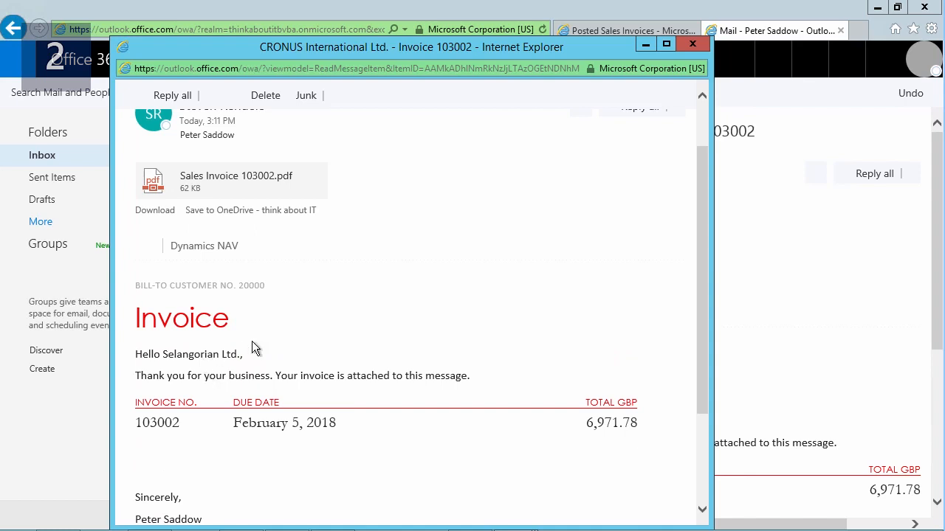
click(322, 189)
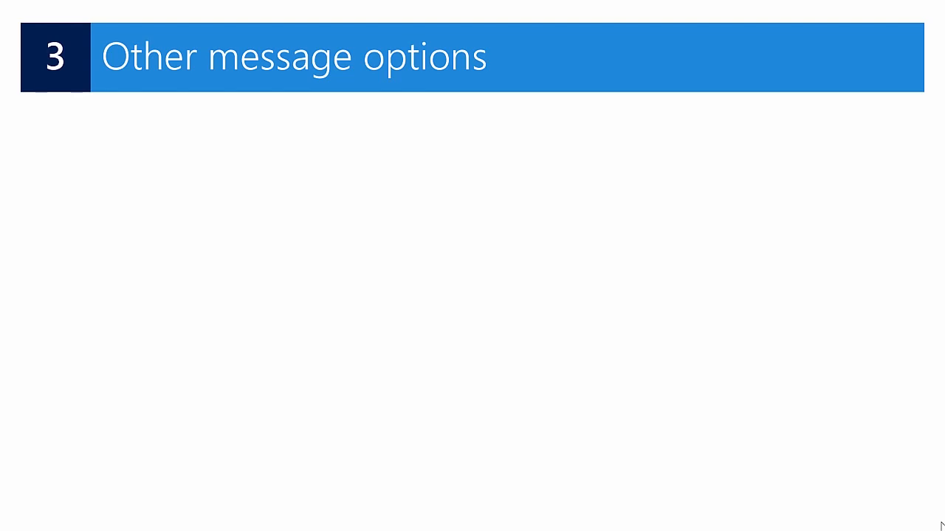
key(Right)
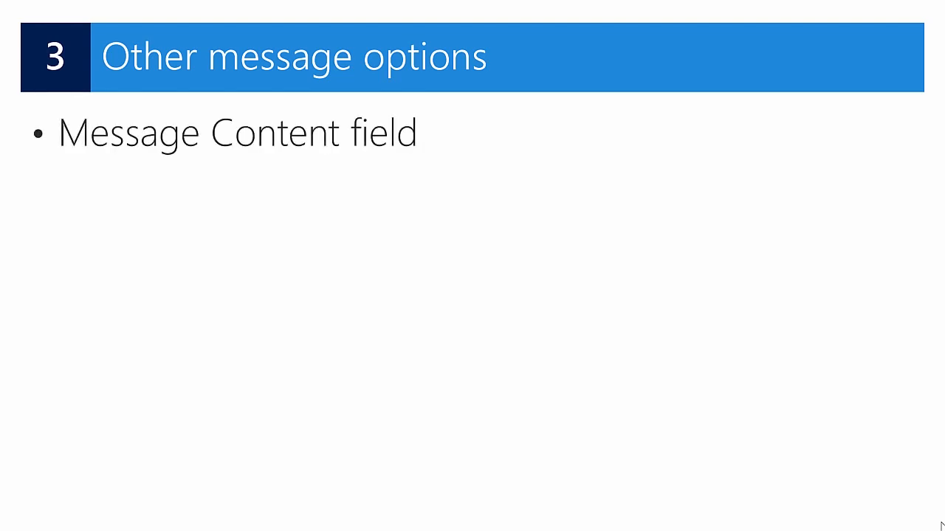
key(Right)
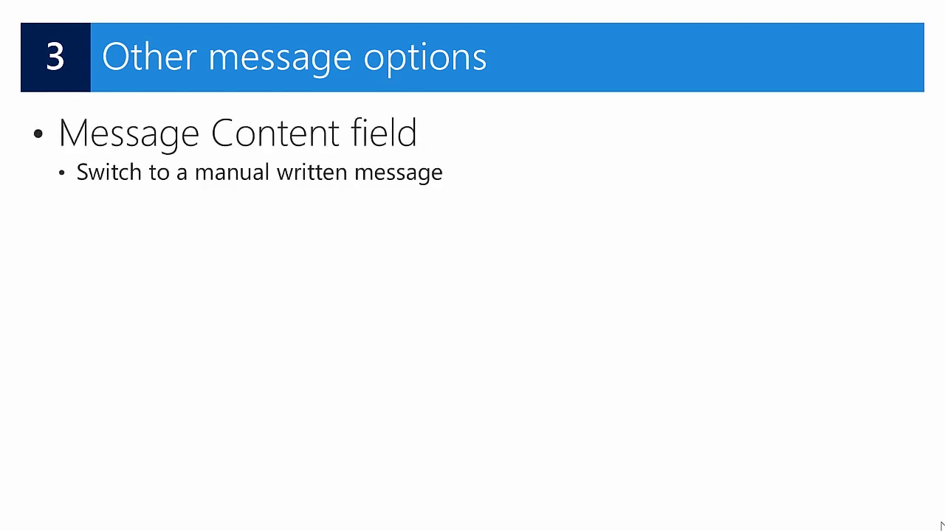
key(Right)
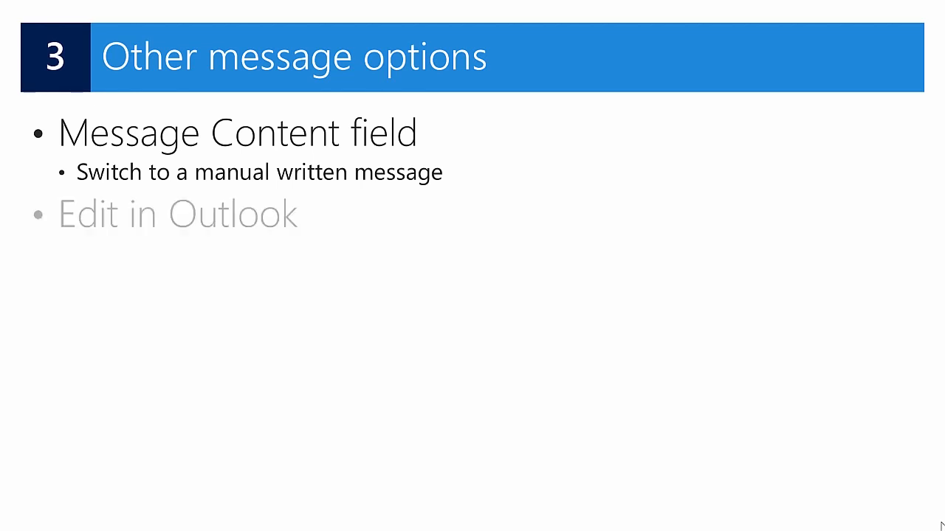
key(Right)
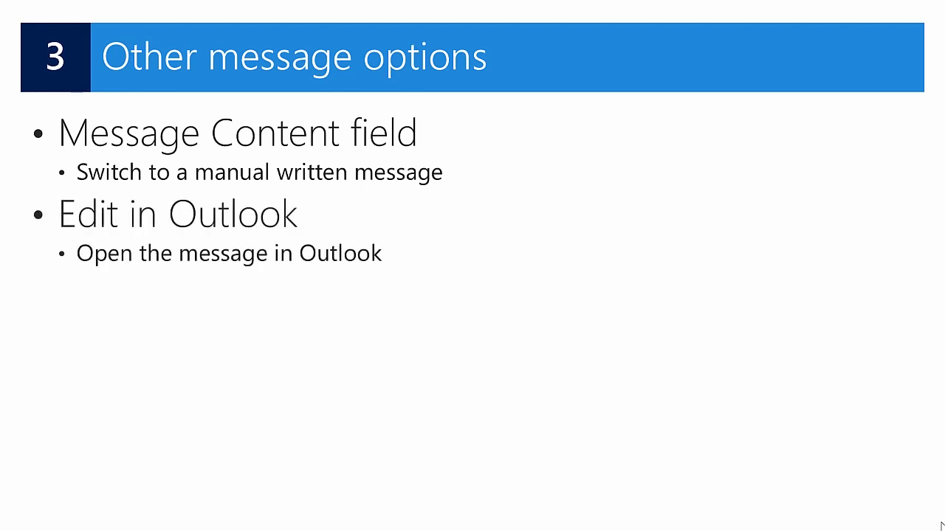
key(Right)
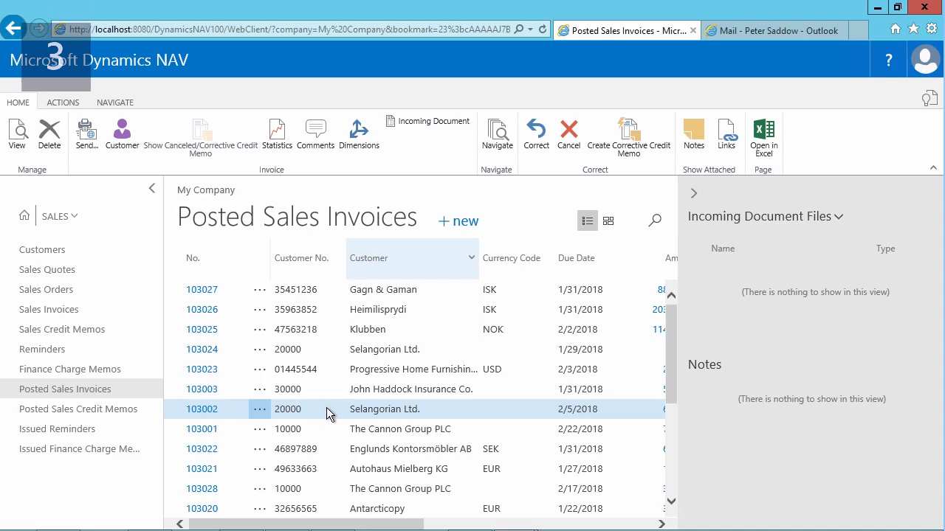
- Prepare a new email for the selected Selangorian Ltd. invoice with a PDF attachment and set its message content to Custom Message
click(94, 135)
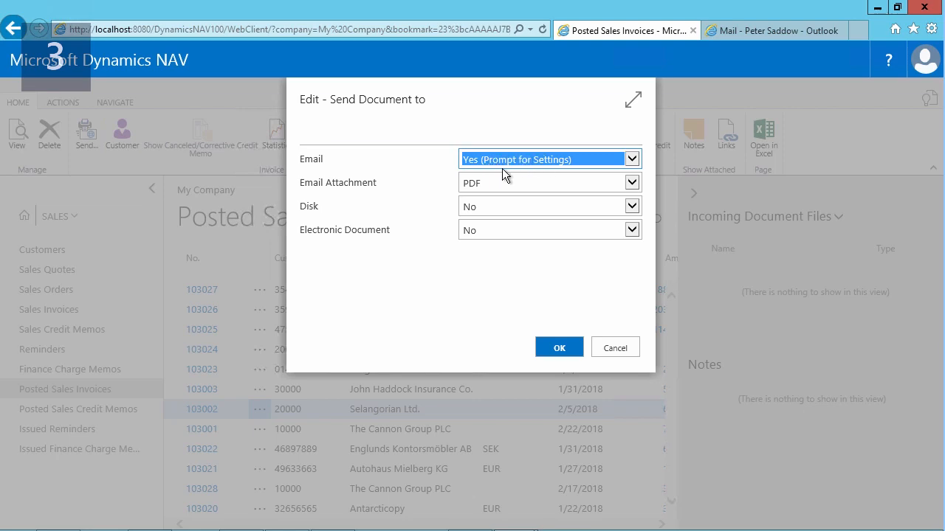
click(558, 347)
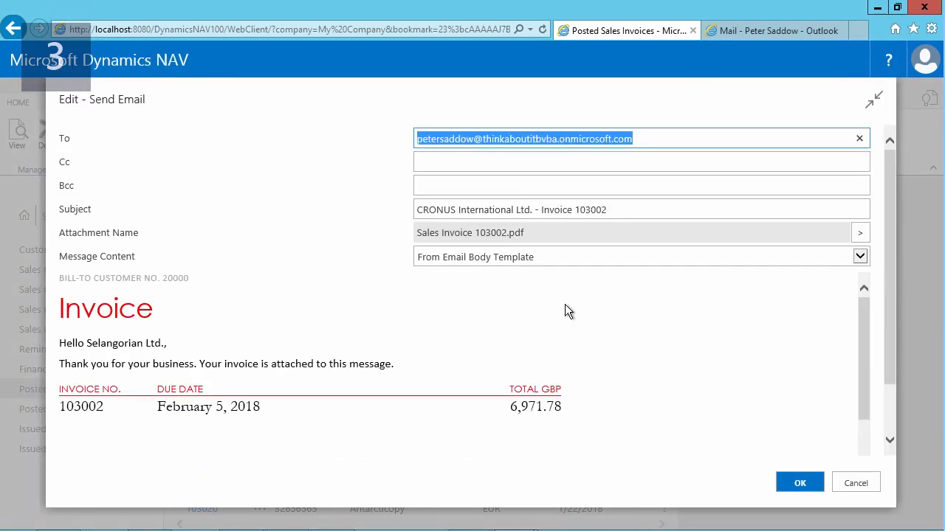
click(855, 256)
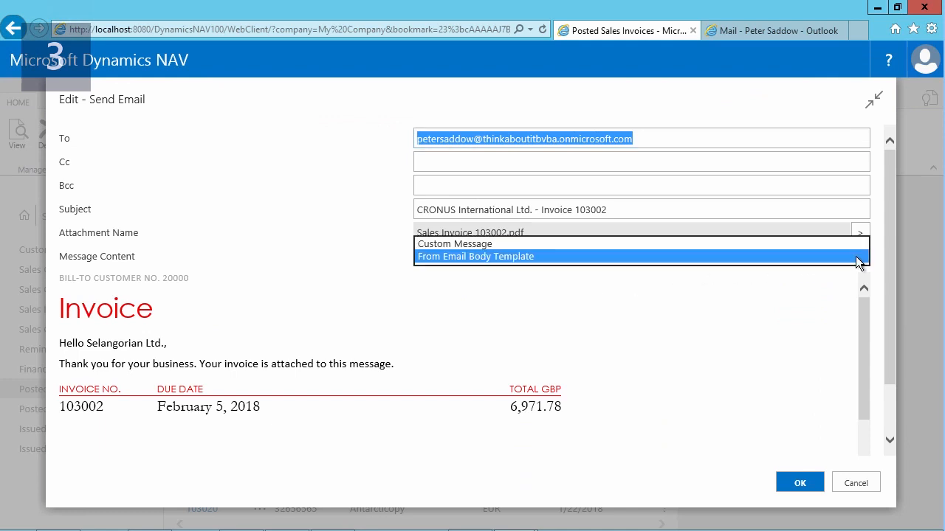
click(480, 246)
- Insert the copied message with a greeting, "Please find your invoice attached in this message." and the Cronus Accounting sign-off, review it, and send the email
click(351, 286)
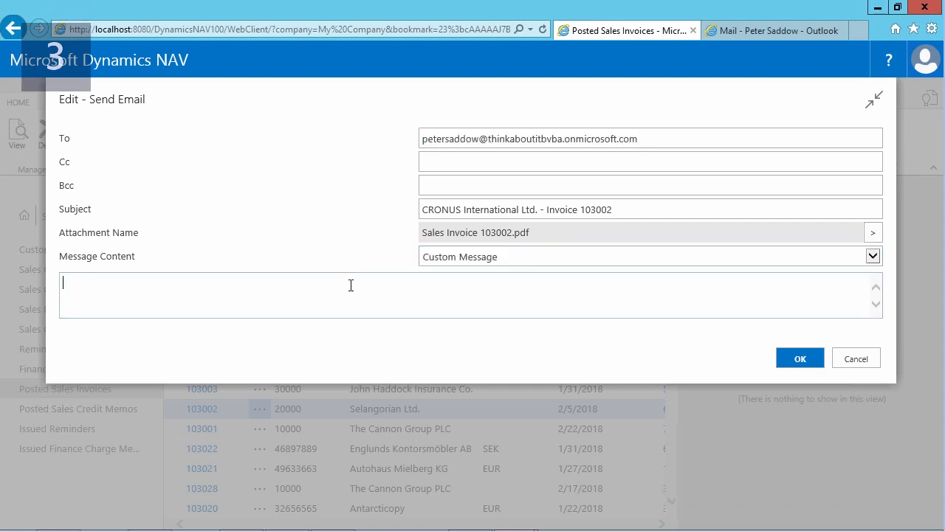
key(ctrl+v)
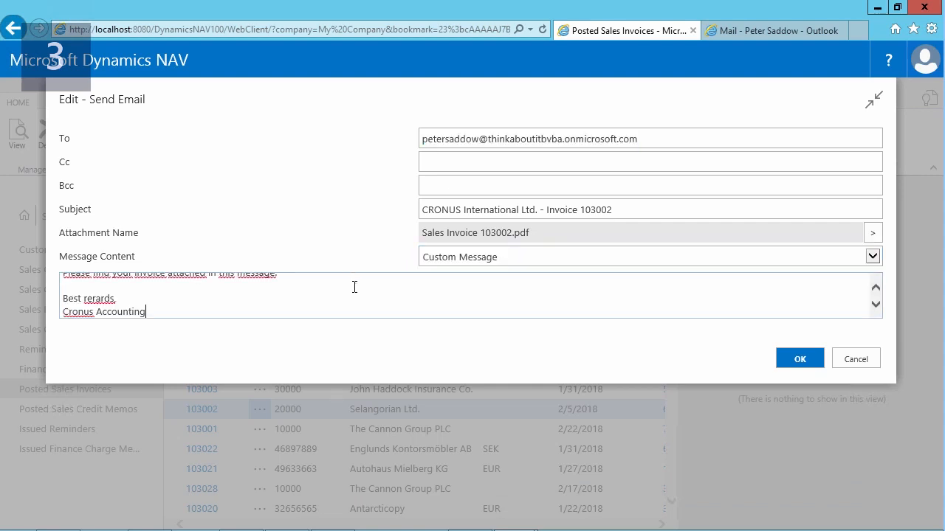
click(875, 289)
click(874, 288)
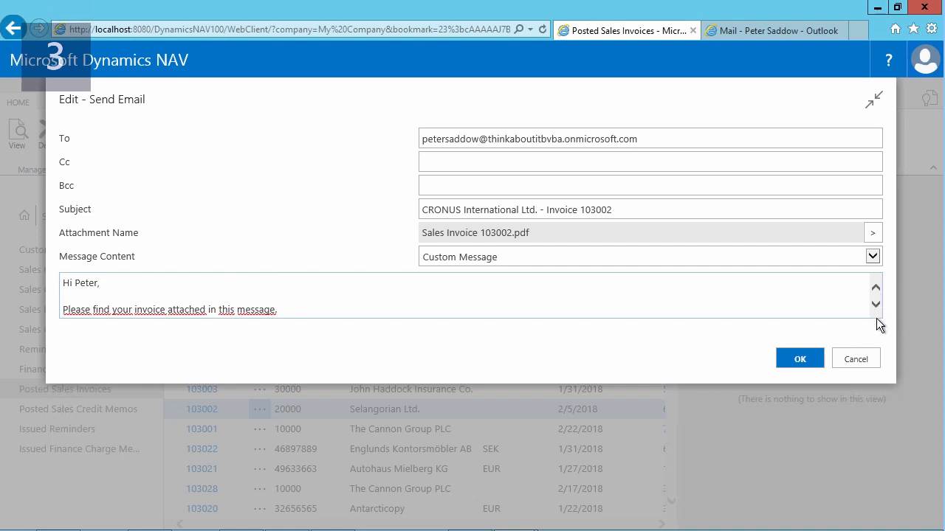
click(876, 304)
click(875, 305)
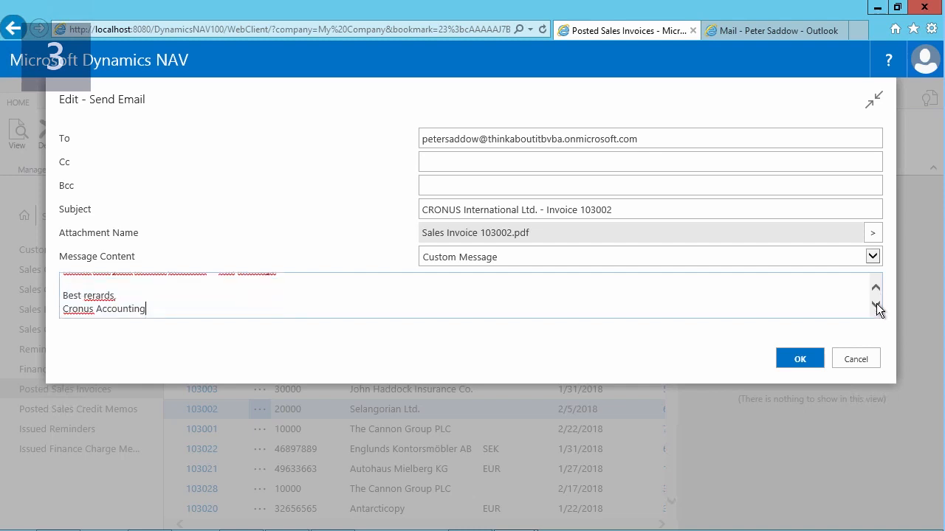
click(791, 361)
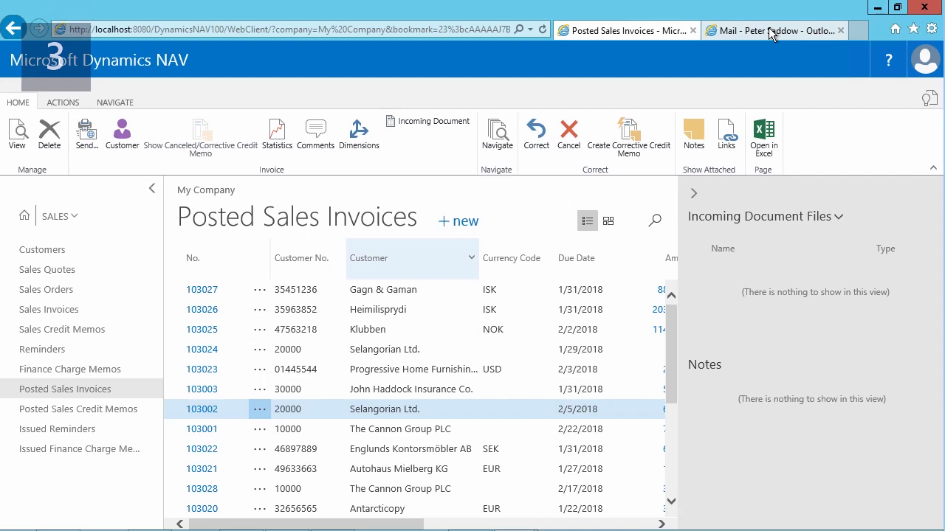
- Switch to Outlook and open the newest CRONUS International Ltd. invoice message in its own window to examine the custom message text
click(770, 34)
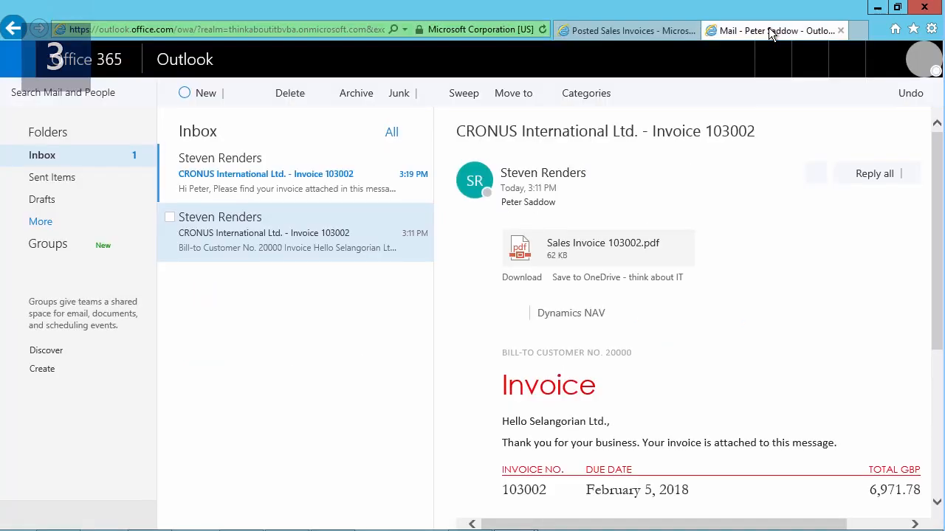
click(281, 175)
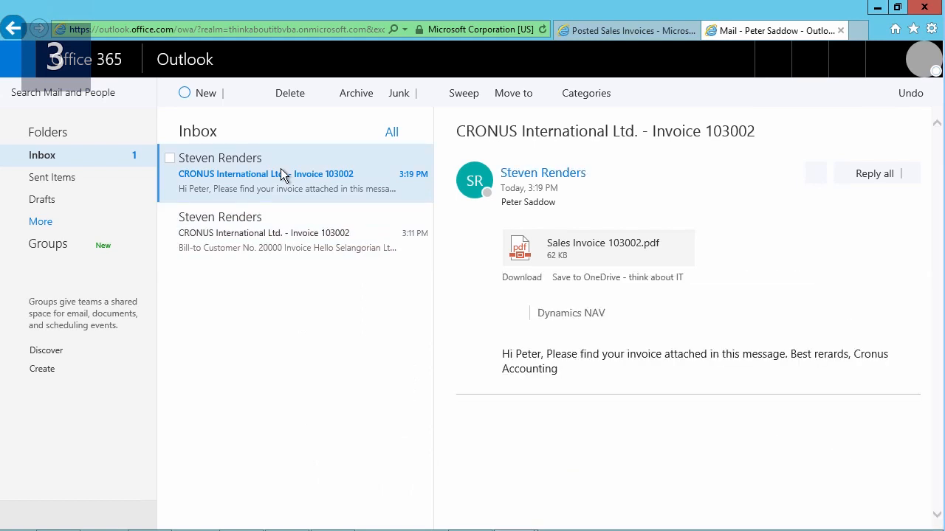
double_click(343, 179)
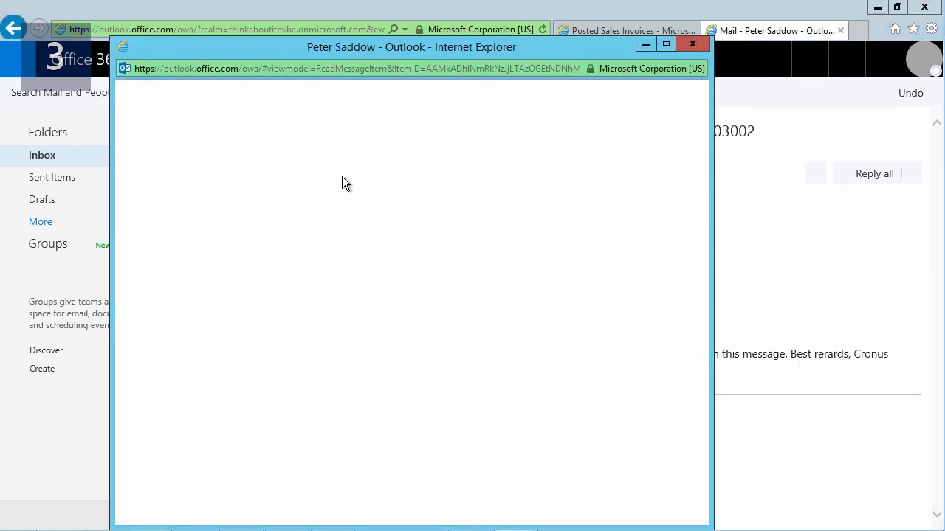